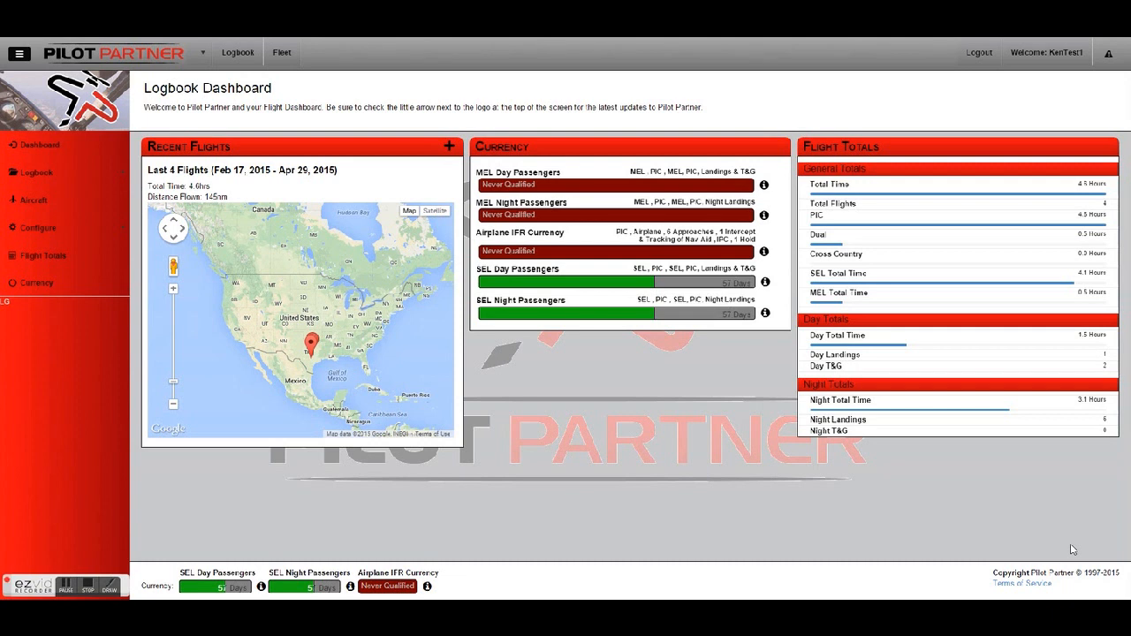
- Open the Flight Currency page and view the Airplane Currency group's editable name and order
{"action": "left_click_drag", "start_coordinate": [173, 576], "coordinate": [470, 585]}
{"action": "left_click", "coordinate": [469, 585]}
{"action": "left_click", "coordinate": [67, 292]}
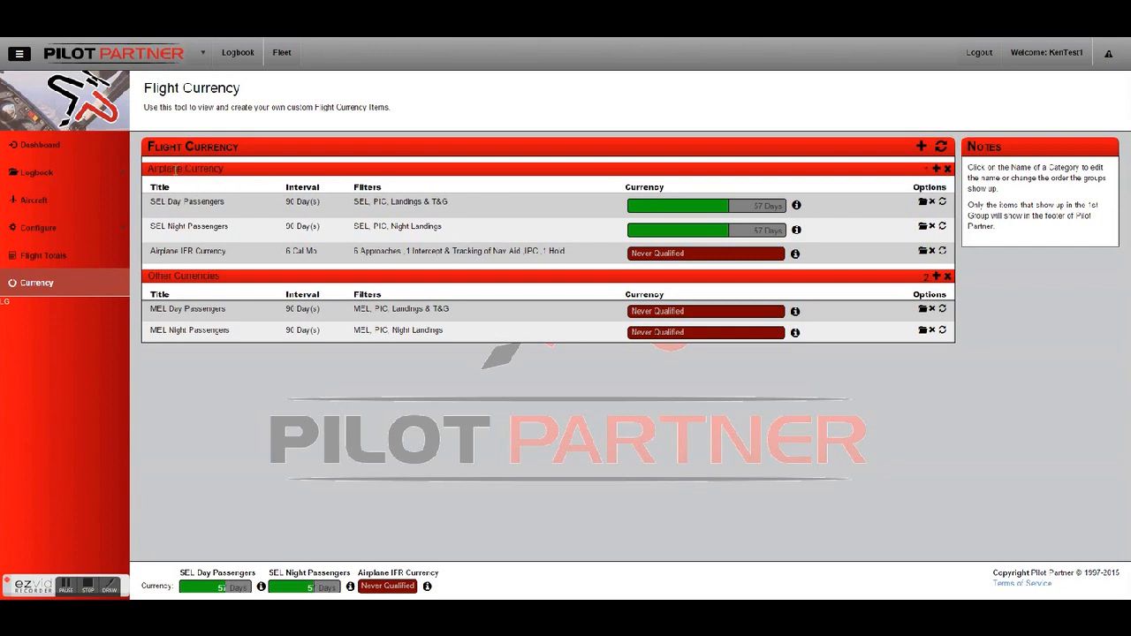
{"action": "left_click_drag", "start_coordinate": [175, 170], "coordinate": [213, 168]}
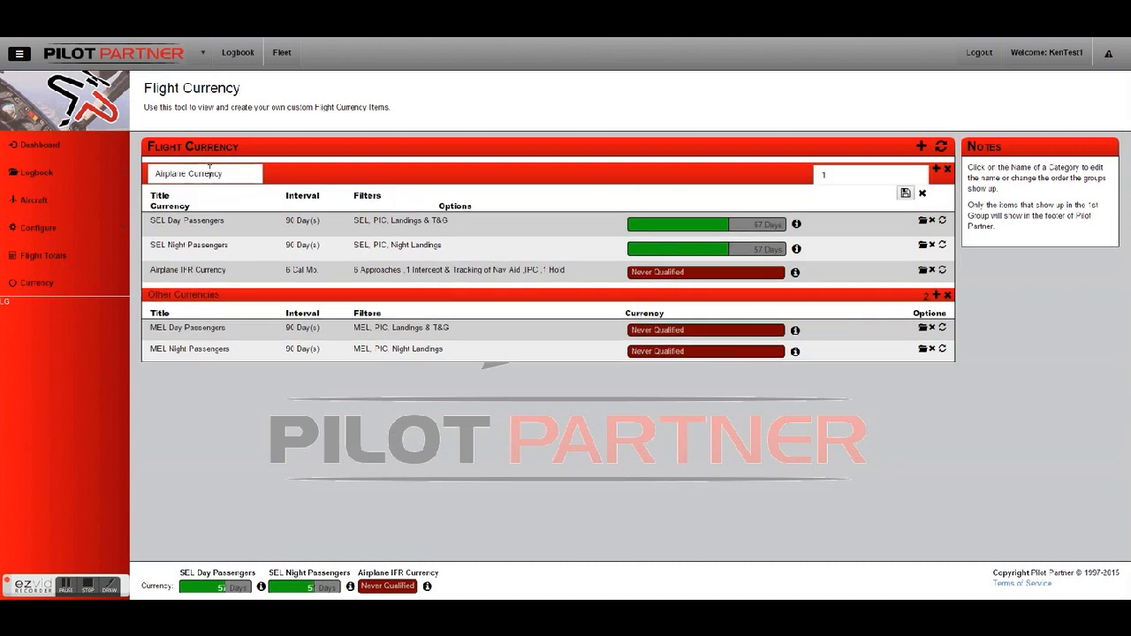
{"action": "left_click", "coordinate": [923, 194]}
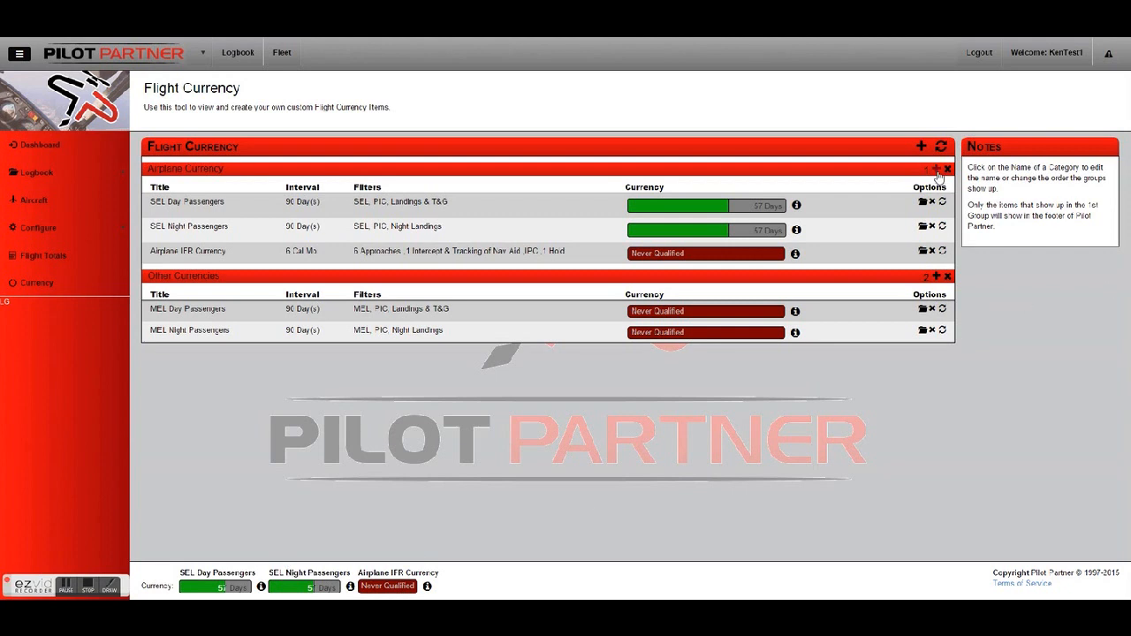
- Create a Standard Currency Item named Cardinal Currency in the Airplane Currency group
{"action": "left_click", "coordinate": [937, 170]}
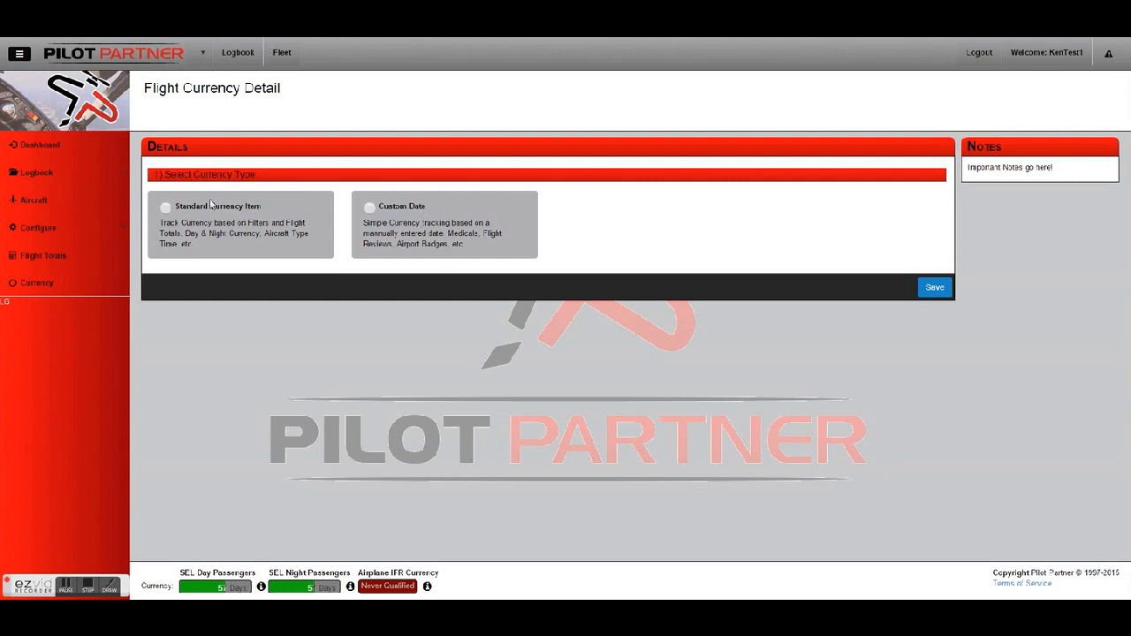
{"action": "left_click", "coordinate": [165, 210]}
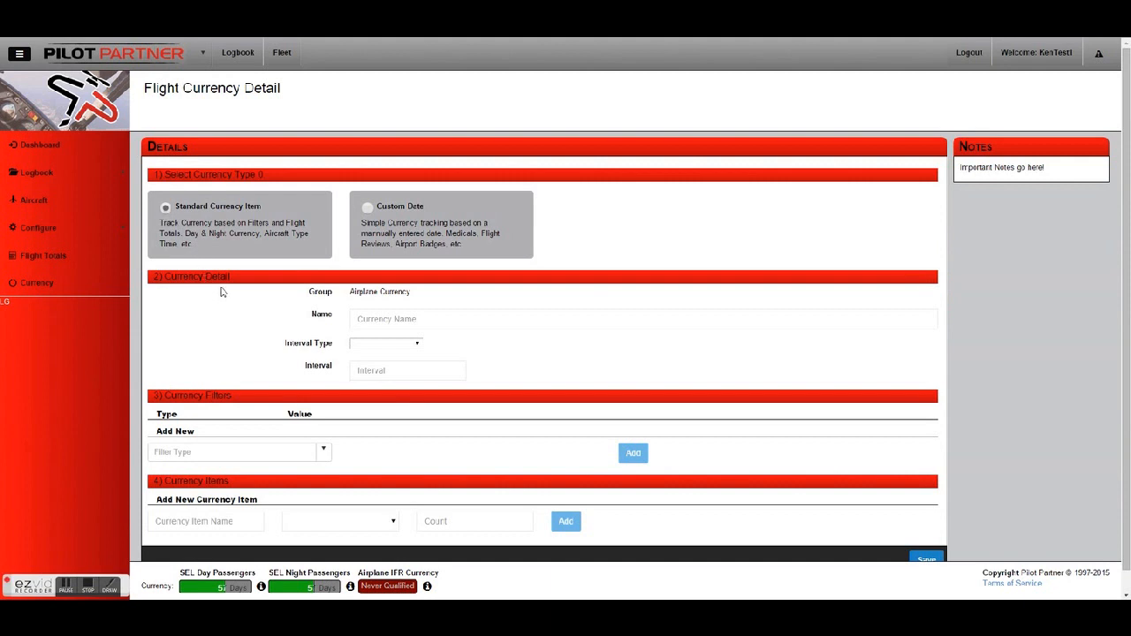
{"action": "left_click", "coordinate": [378, 322]}
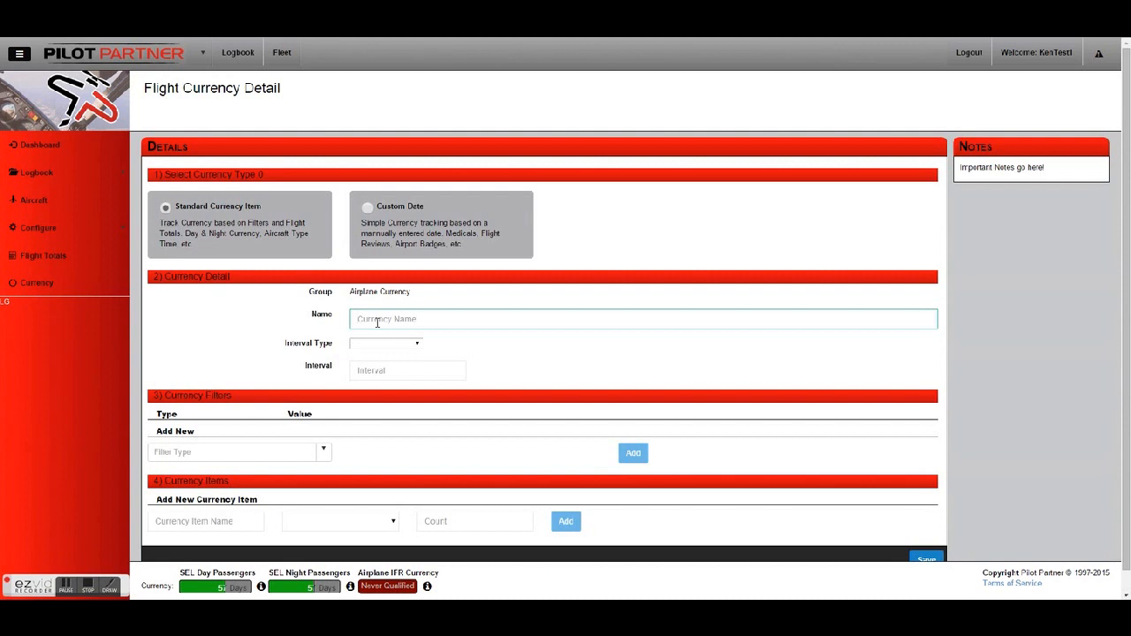
{"action": "type", "text": "Cardinal Currency"}
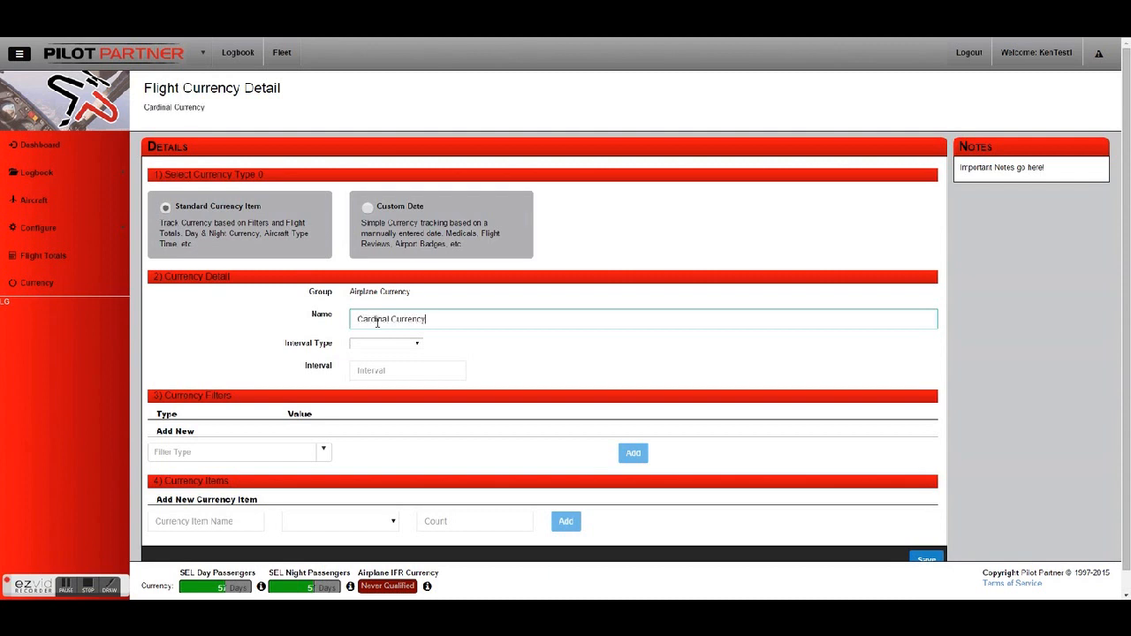
{"action": "key", "text": "Tab"}
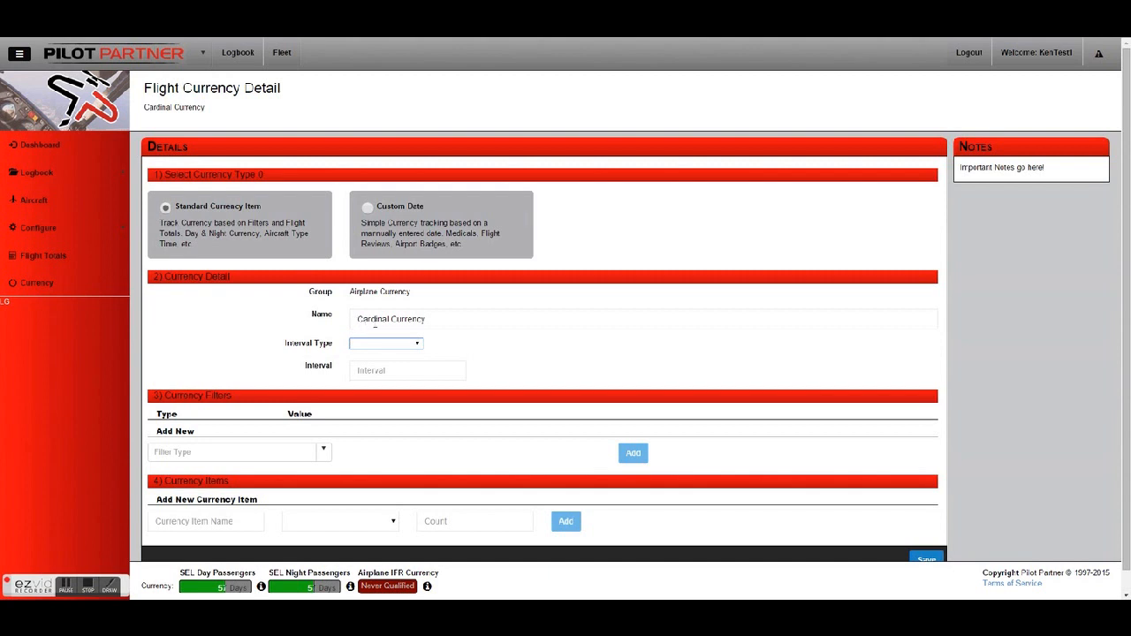
- Set the currency's interval type to Days and its interval to 180
{"action": "left_click", "coordinate": [418, 345]}
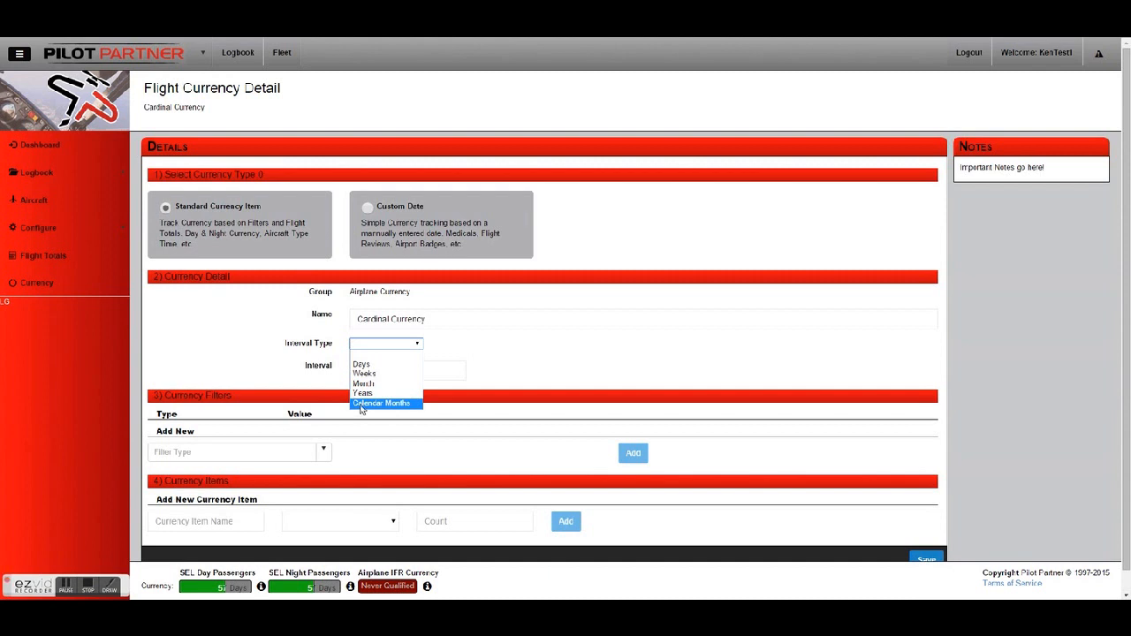
{"action": "left_click", "coordinate": [373, 364]}
{"action": "left_click", "coordinate": [379, 372]}
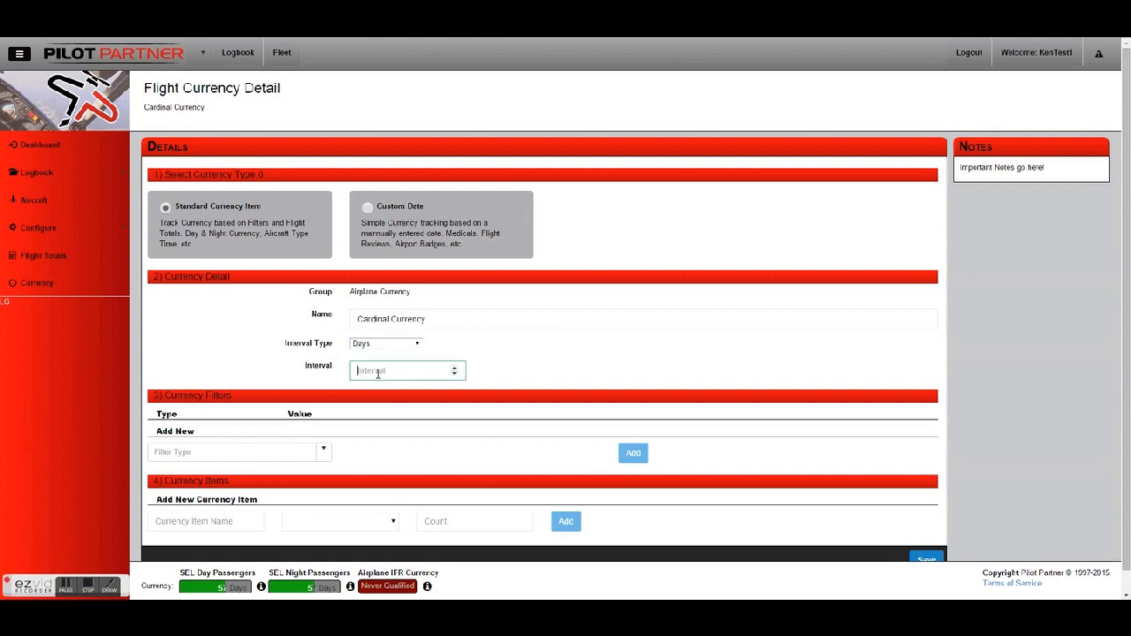
{"action": "type", "text": "180"}
- Choose an Aircraft Tail Number filter with aircraft N8035G for the currency
{"action": "left_click", "coordinate": [322, 452]}
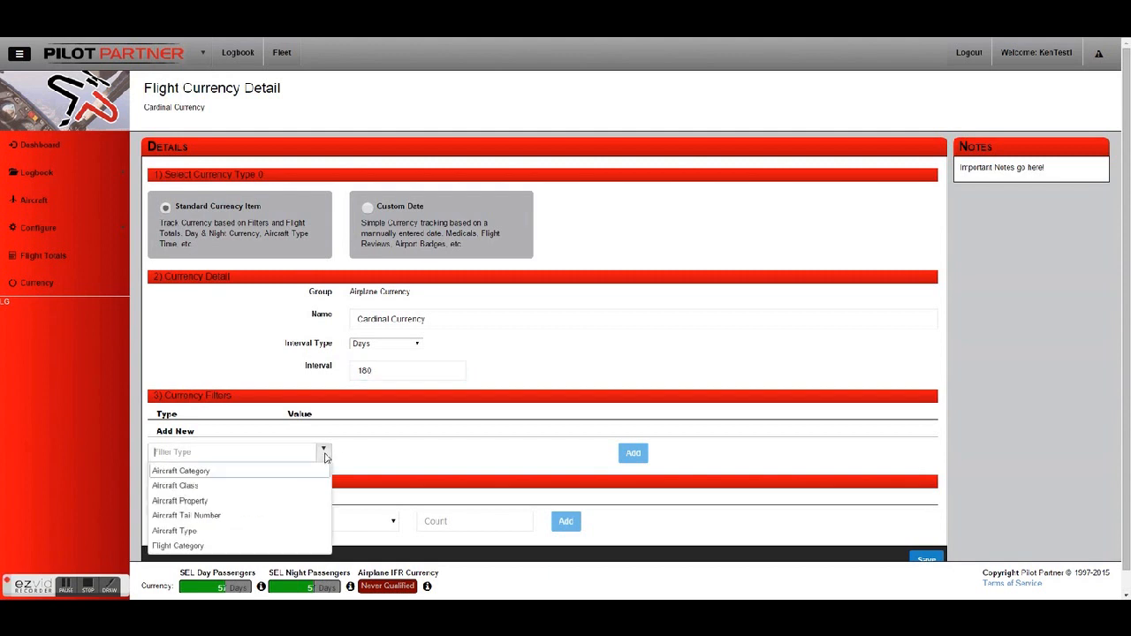
{"action": "left_click", "coordinate": [186, 516]}
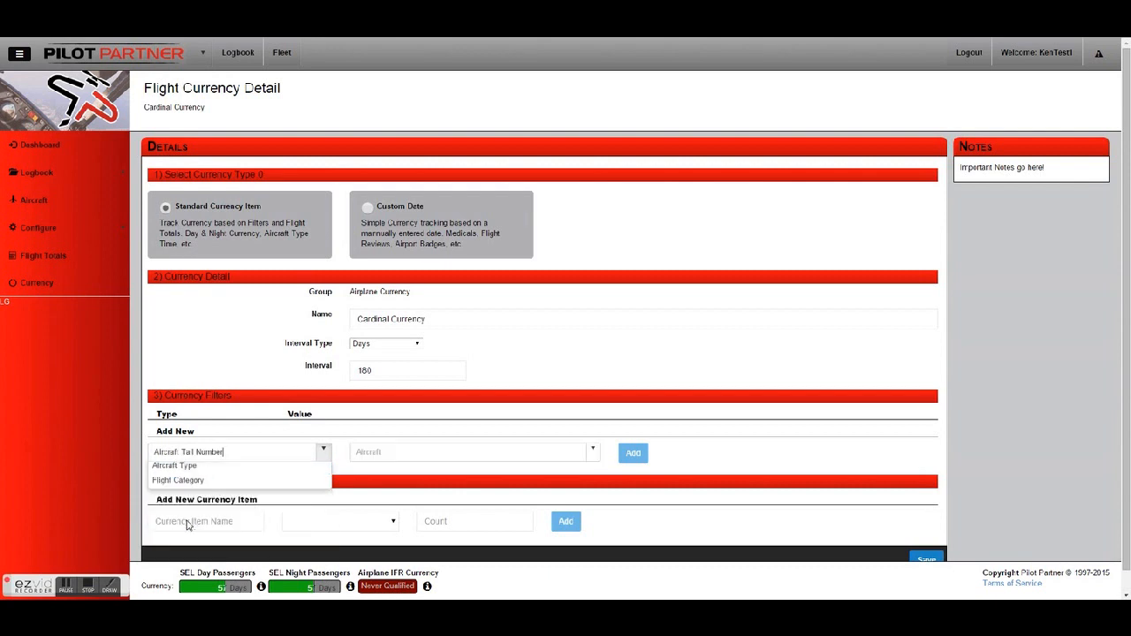
{"action": "left_click", "coordinate": [591, 457]}
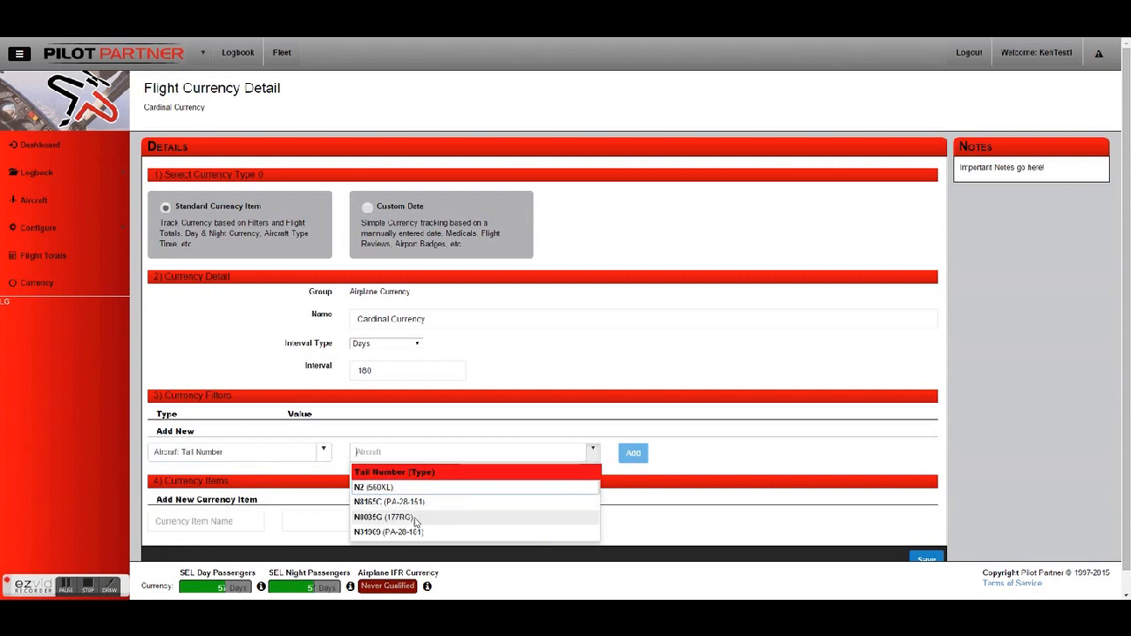
{"action": "left_click", "coordinate": [380, 519]}
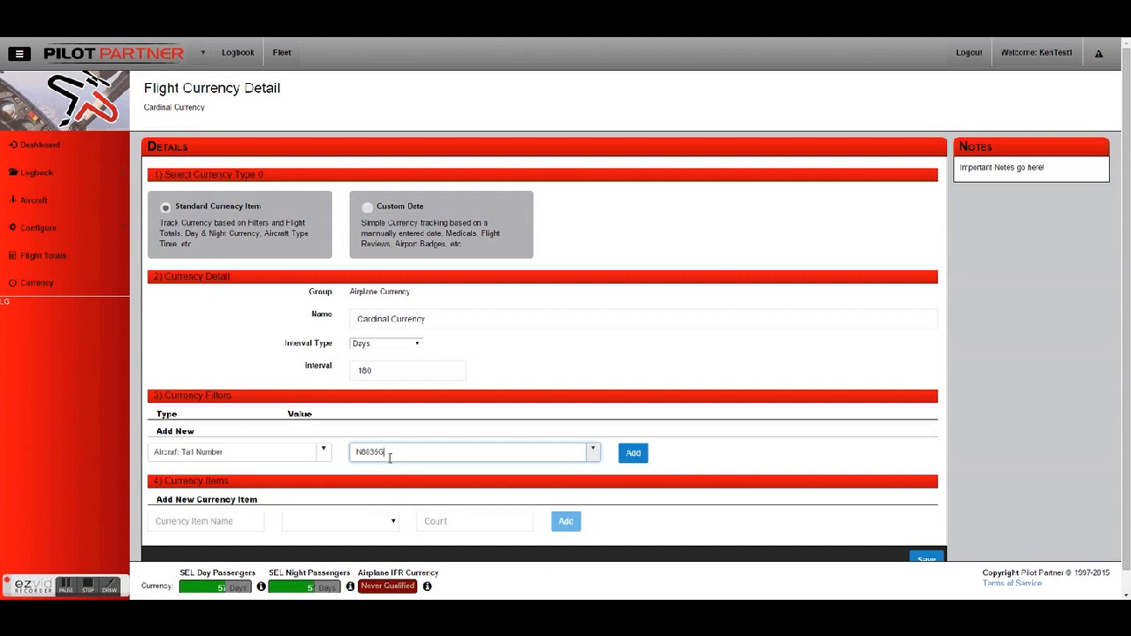
- Add a currency filter of type Aircraft Type with the value 177RG
{"action": "left_click", "coordinate": [324, 452]}
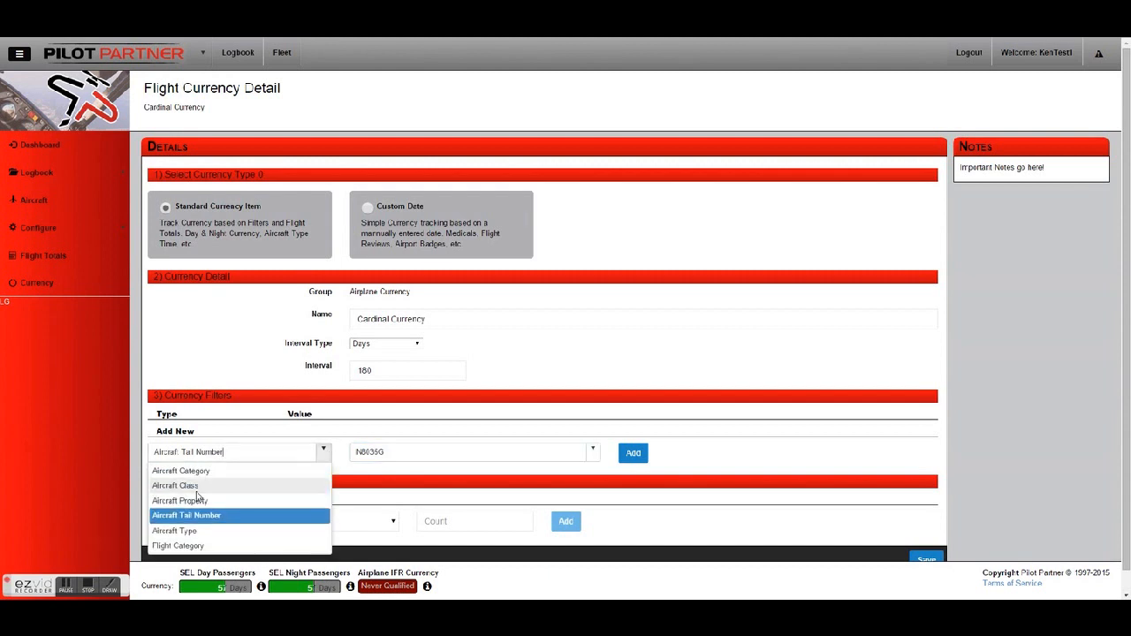
{"action": "left_click", "coordinate": [187, 532]}
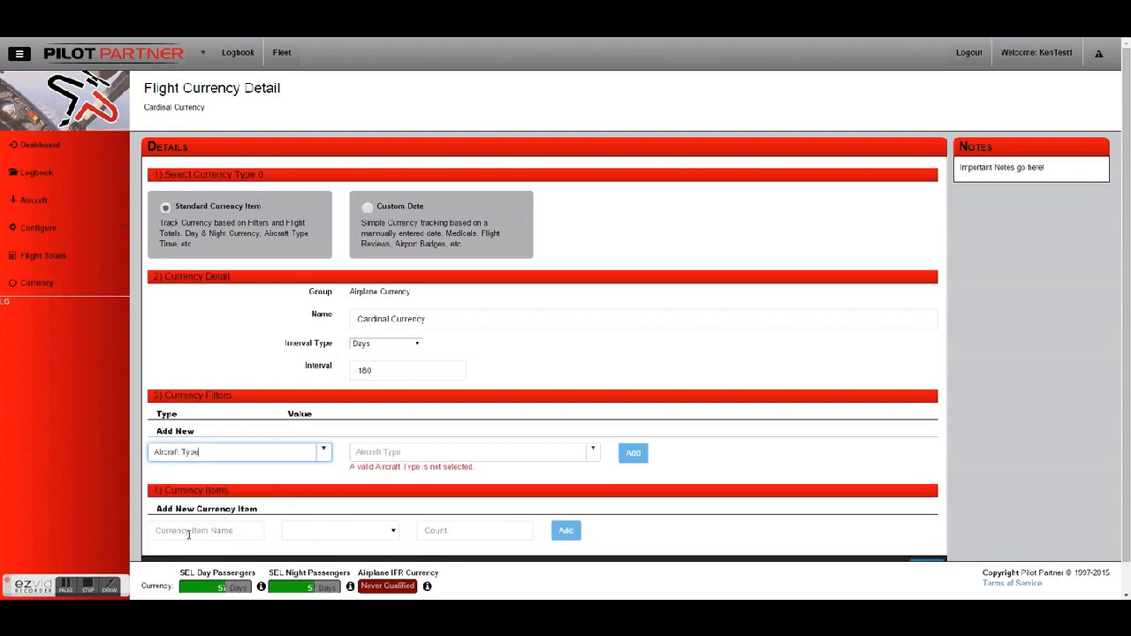
{"action": "left_click", "coordinate": [593, 452]}
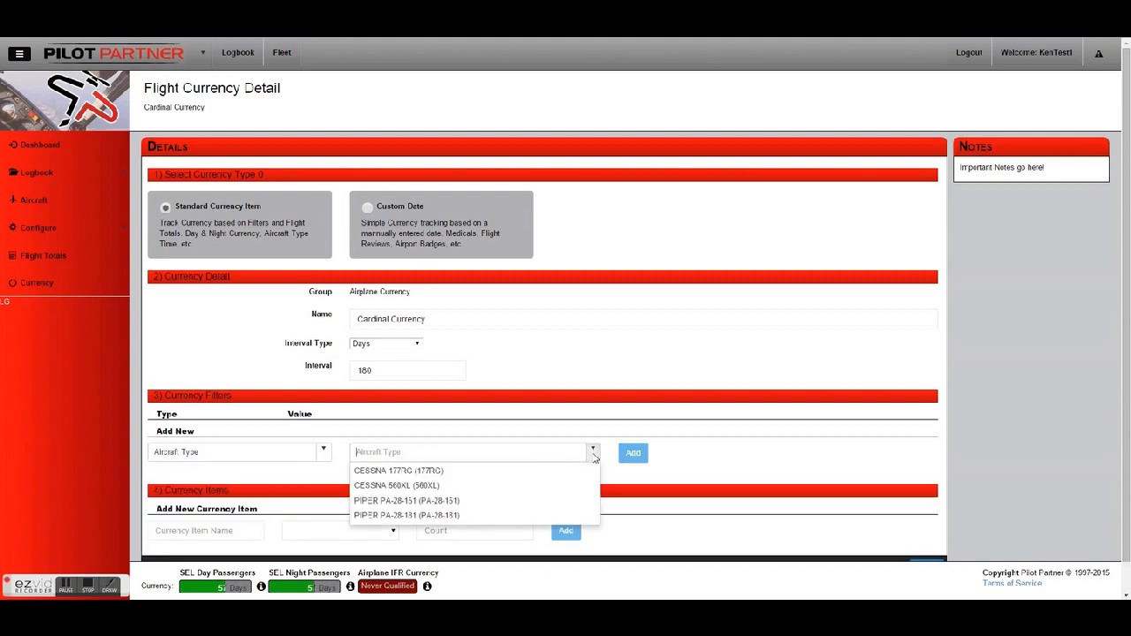
{"action": "left_click", "coordinate": [382, 476]}
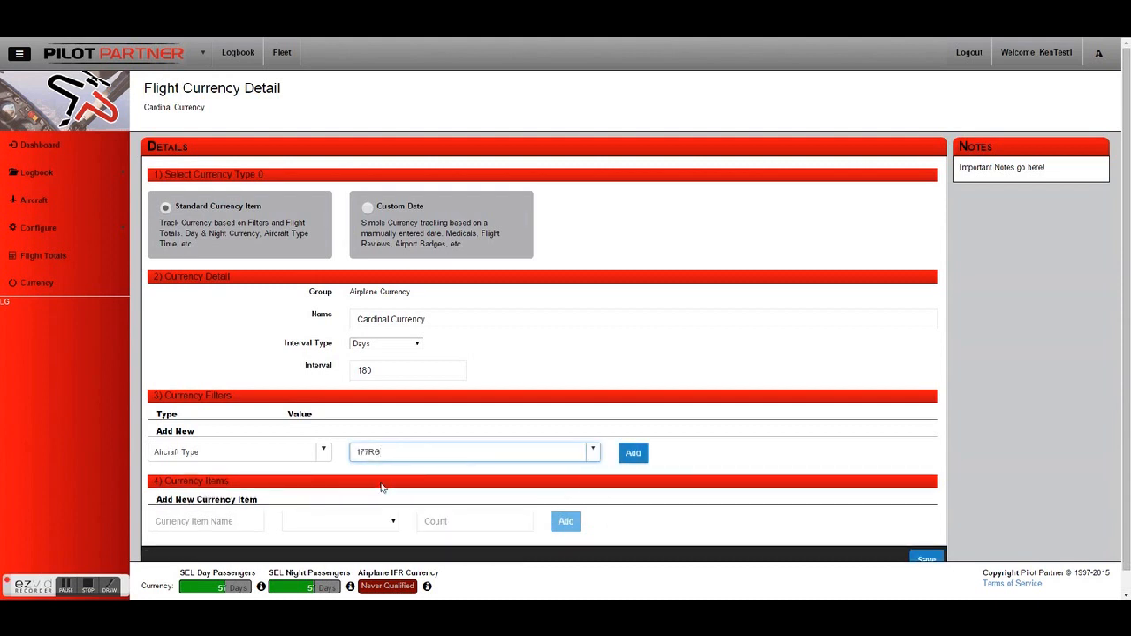
{"action": "left_click", "coordinate": [632, 453]}
{"action": "left_click_drag", "start_coordinate": [155, 429], "coordinate": [525, 433]}
{"action": "left_click", "coordinate": [525, 432]}
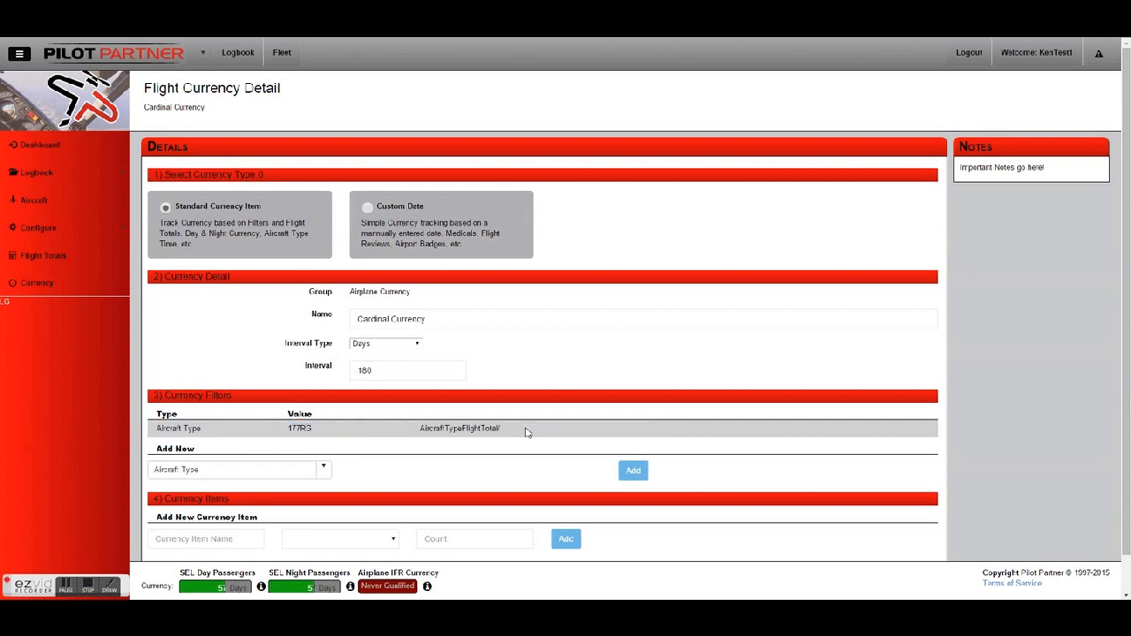
- Add a currency item named PIC Hours with the mode Greater than or Equal To and a count of 3
{"action": "scroll", "coordinate": [526, 432], "scroll_direction": "down", "scroll_amount": 1}
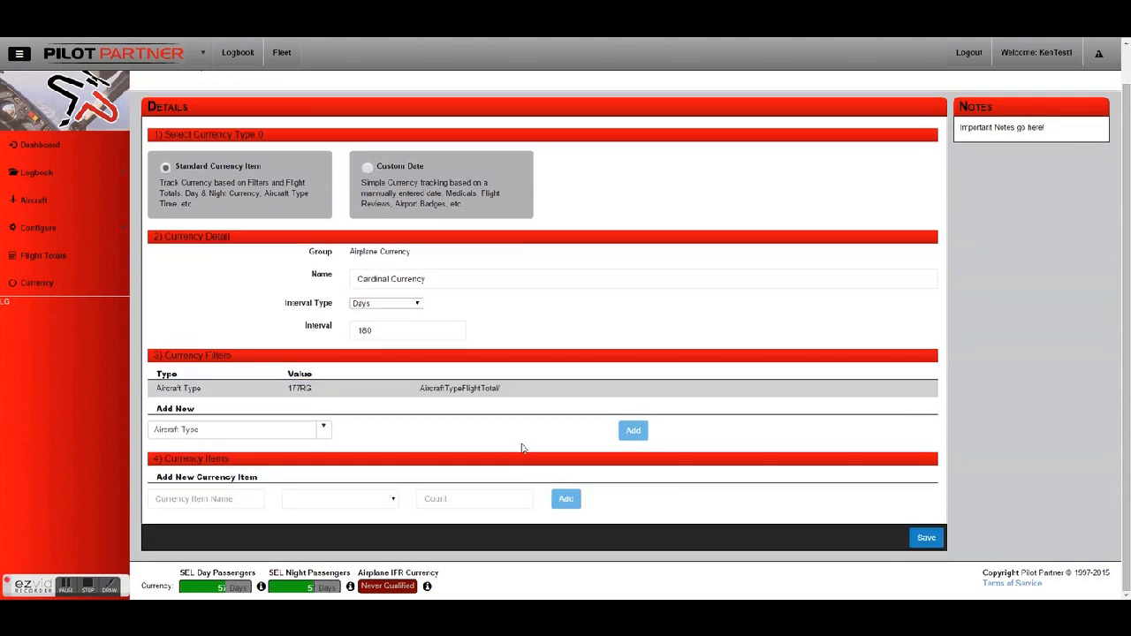
{"action": "left_click", "coordinate": [195, 500]}
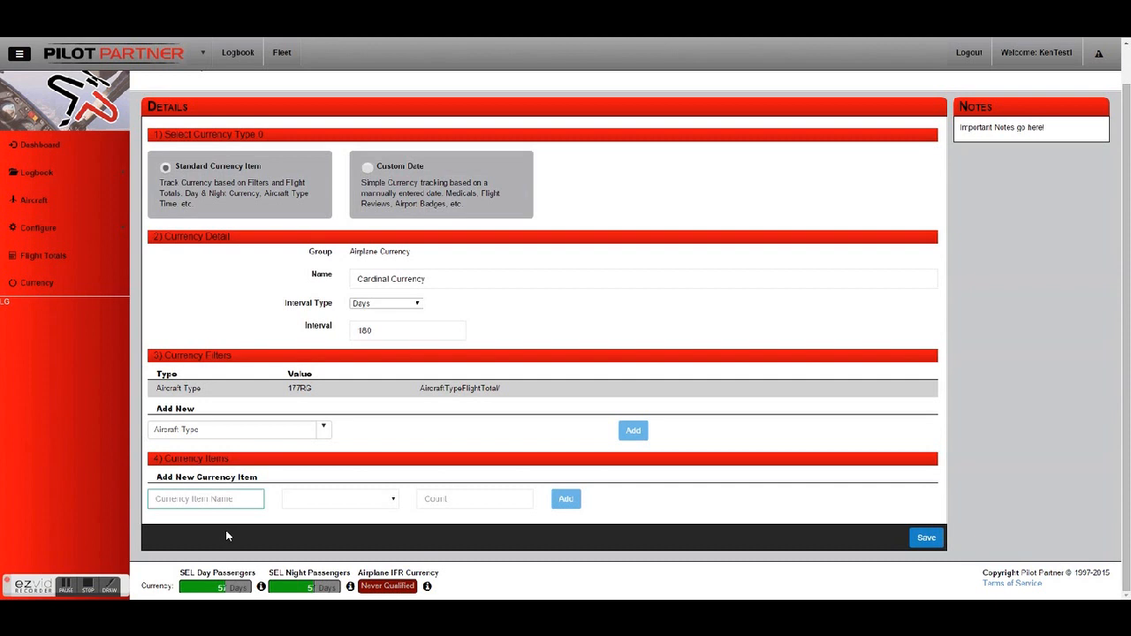
{"action": "type", "text": "PIC Hours"}
{"action": "key", "text": "Tab"}
{"action": "left_click", "coordinate": [392, 500]}
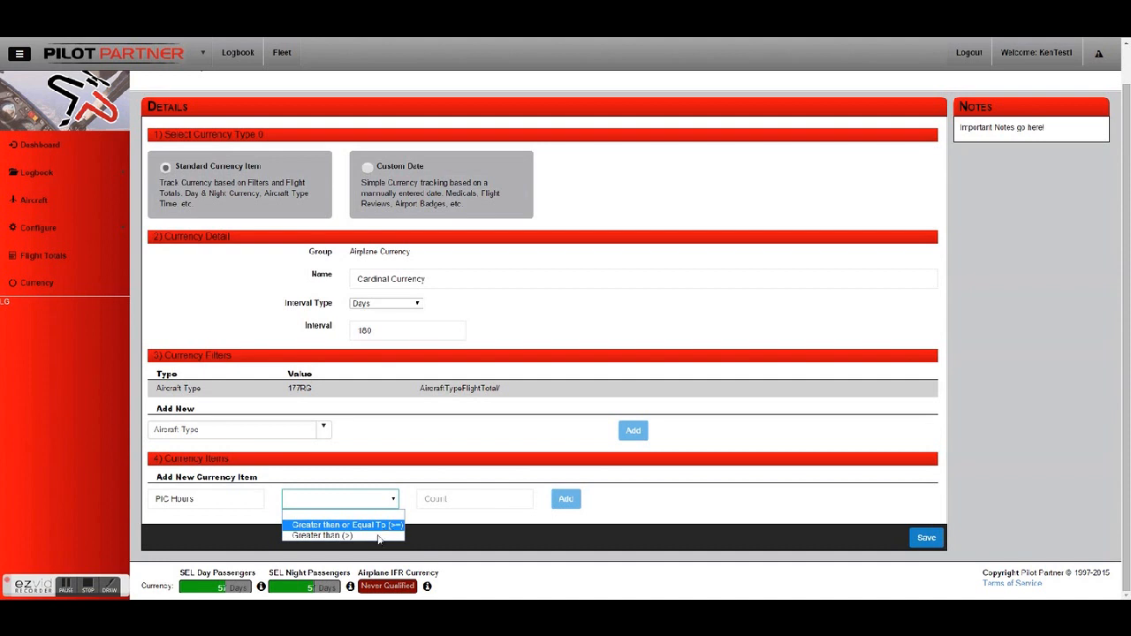
{"action": "left_click", "coordinate": [385, 524]}
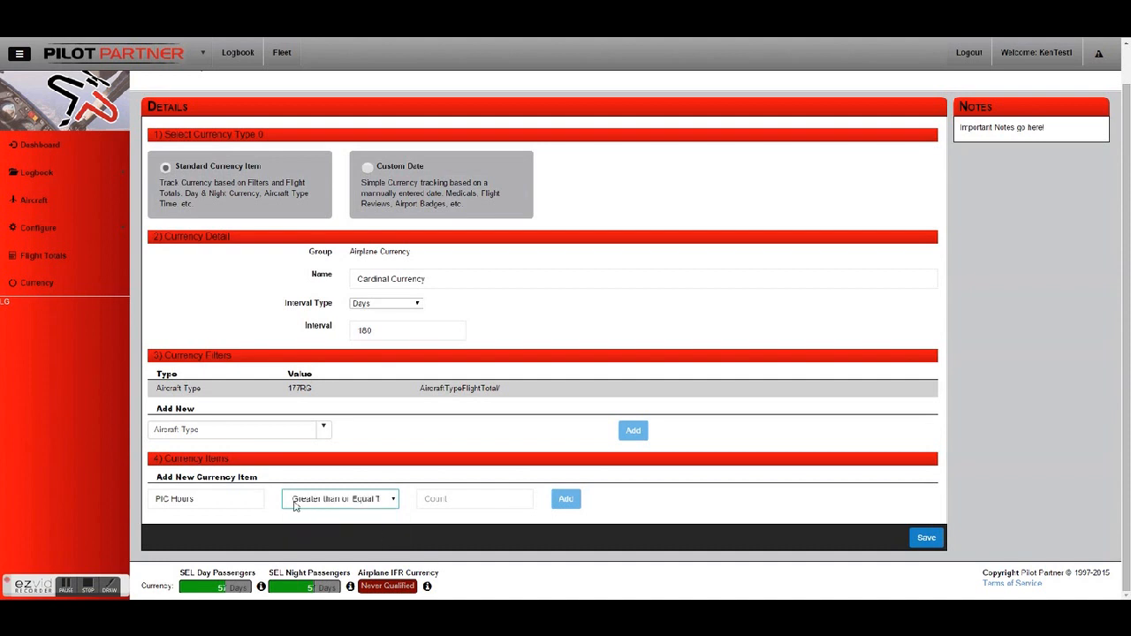
{"action": "left_click", "coordinate": [440, 500]}
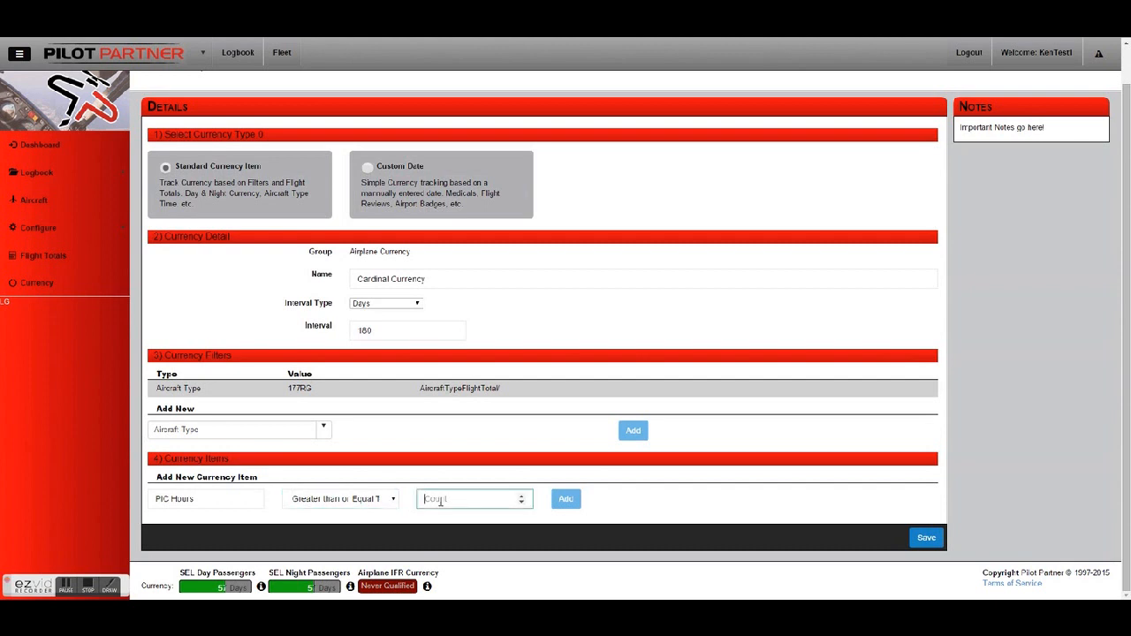
{"action": "type", "text": "3"}
{"action": "left_click", "coordinate": [567, 503]}
- Enable the Pilot in Command (PIC) flight category for the PIC Hours item and save the currency
{"action": "scroll", "coordinate": [566, 503], "scroll_direction": "down", "scroll_amount": 3}
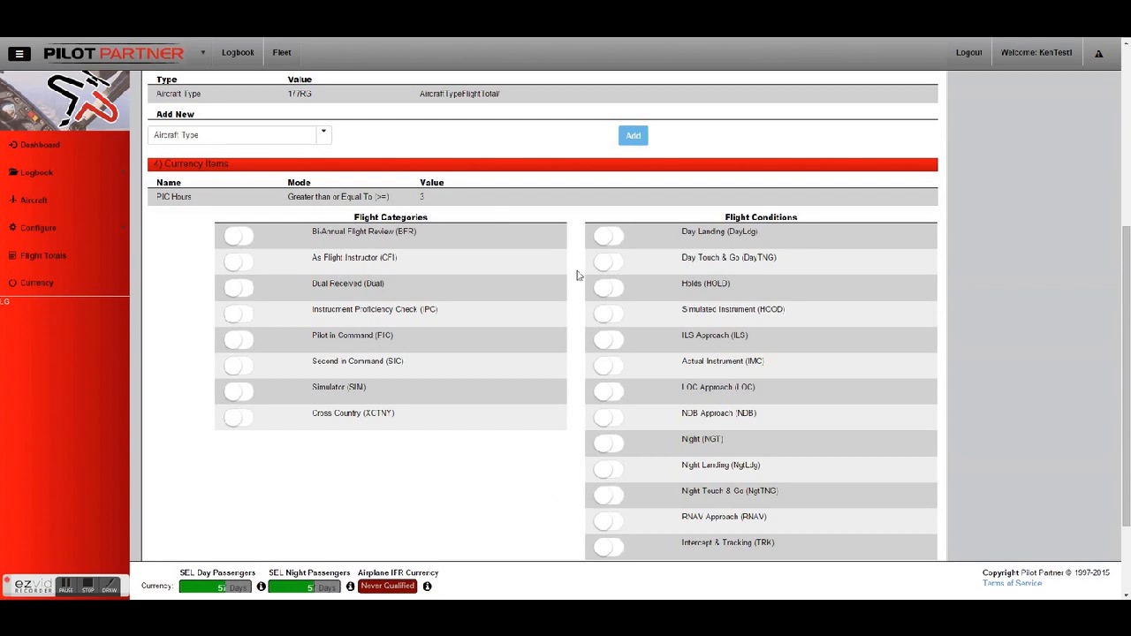
{"action": "scroll", "coordinate": [579, 276], "scroll_direction": "down", "scroll_amount": 1}
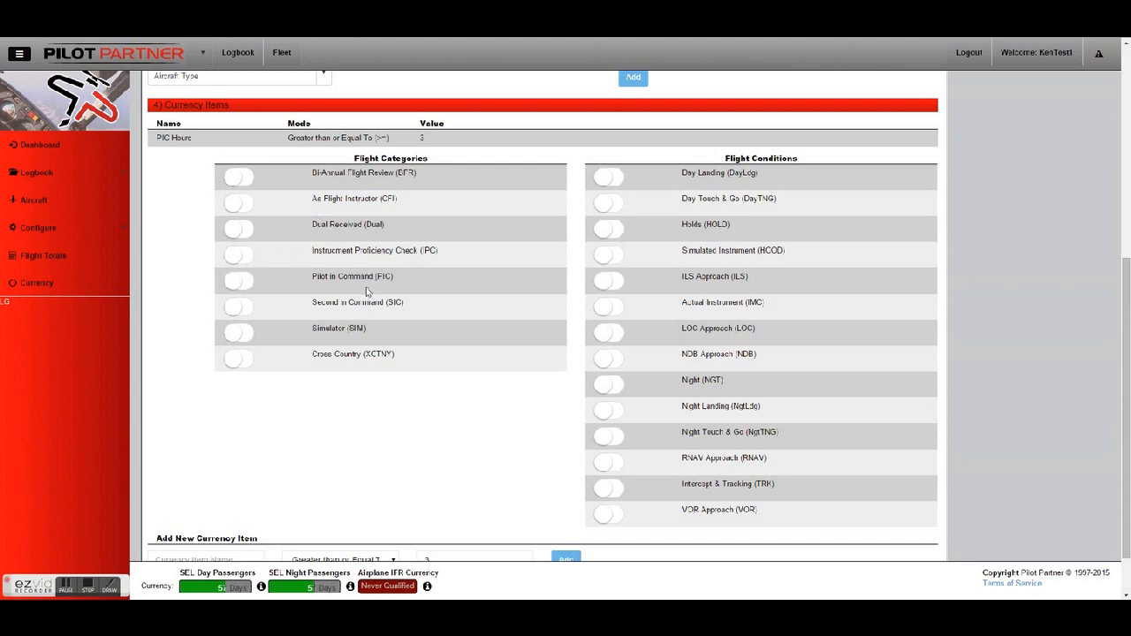
{"action": "left_click", "coordinate": [232, 281]}
{"action": "left_click_drag", "start_coordinate": [399, 277], "coordinate": [317, 277]}
{"action": "left_click", "coordinate": [433, 296]}
{"action": "scroll", "coordinate": [525, 328], "scroll_direction": "down", "scroll_amount": 1}
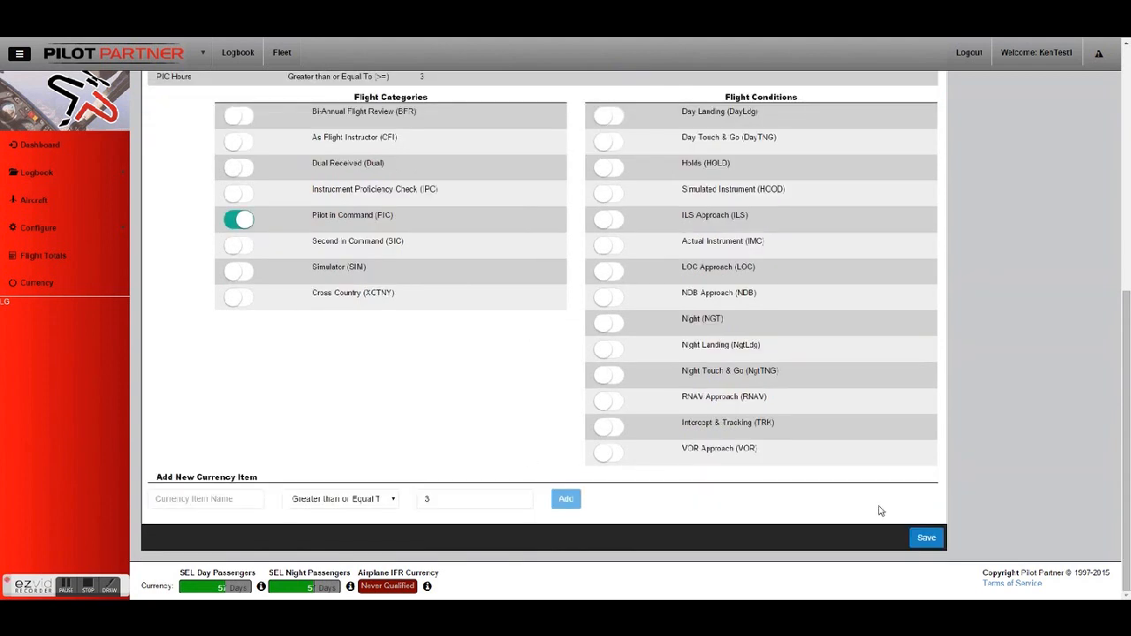
{"action": "left_click", "coordinate": [925, 539]}
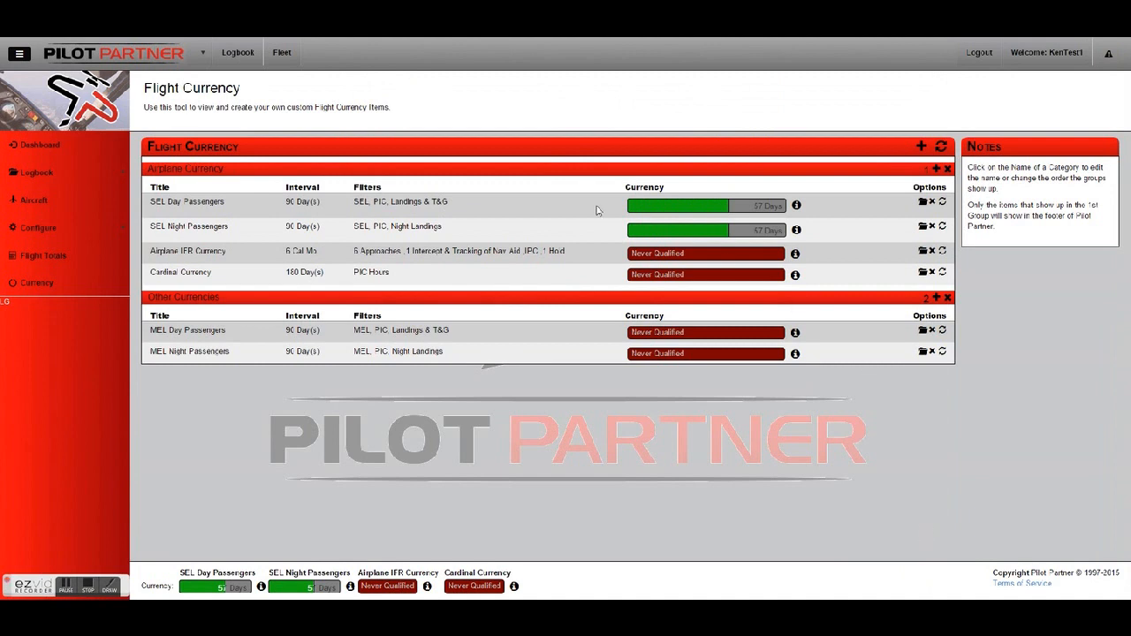
{"action": "left_click_drag", "start_coordinate": [151, 274], "coordinate": [357, 278]}
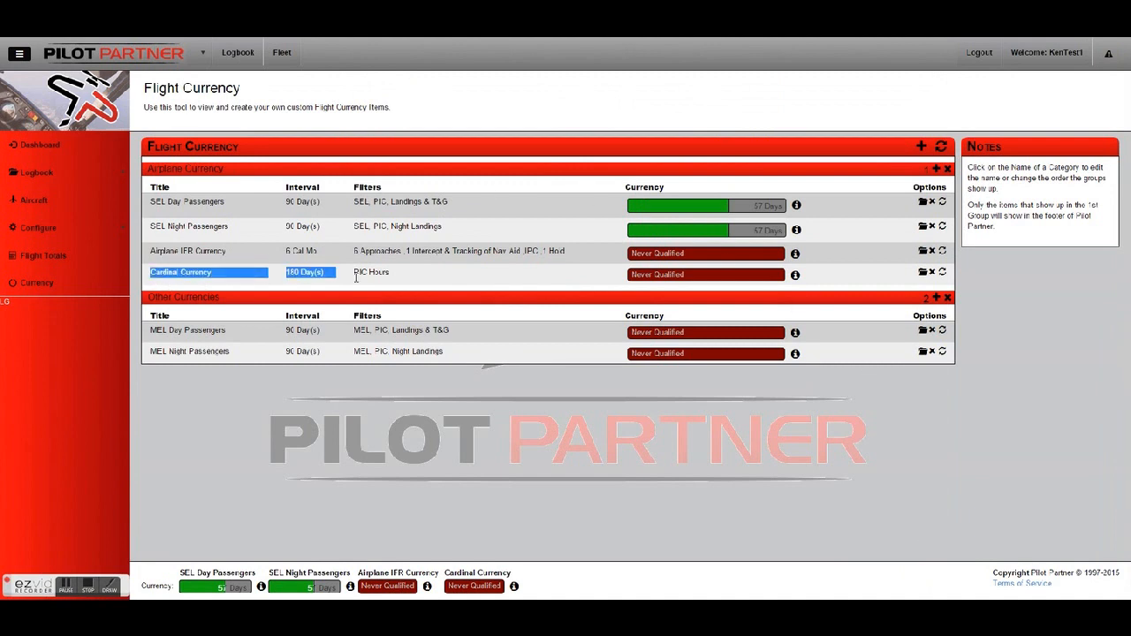
{"action": "left_click", "coordinate": [356, 277]}
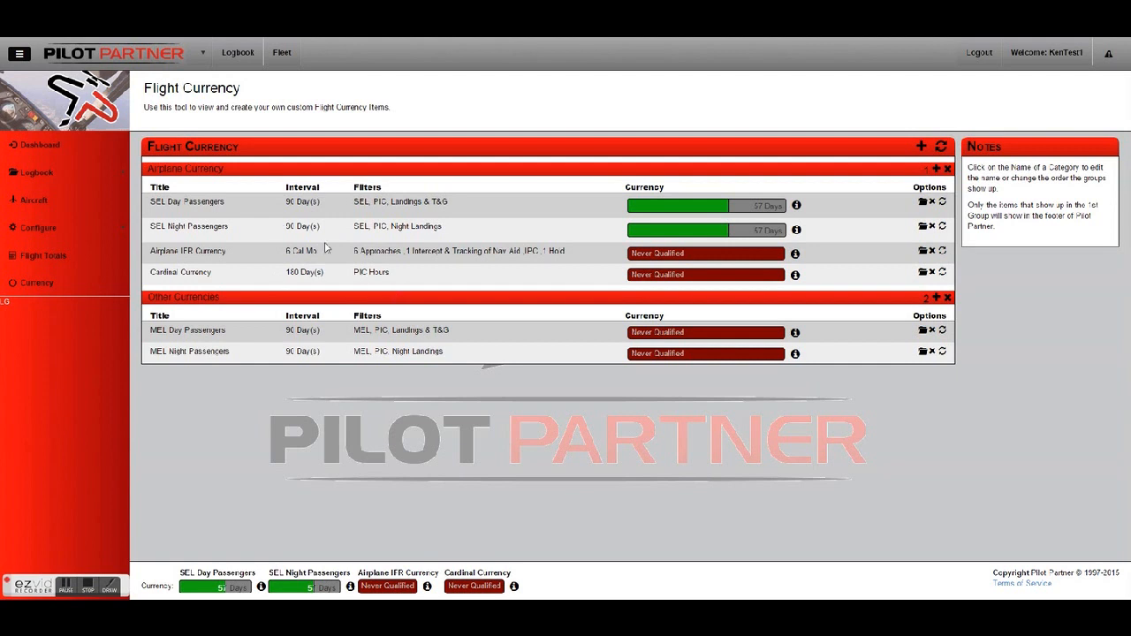
- Start a new logbook flight with aircraft N8035G and the date 05/05/2015
{"action": "mouse_move", "coordinate": [88, 172]}
{"action": "left_click", "coordinate": [168, 180]}
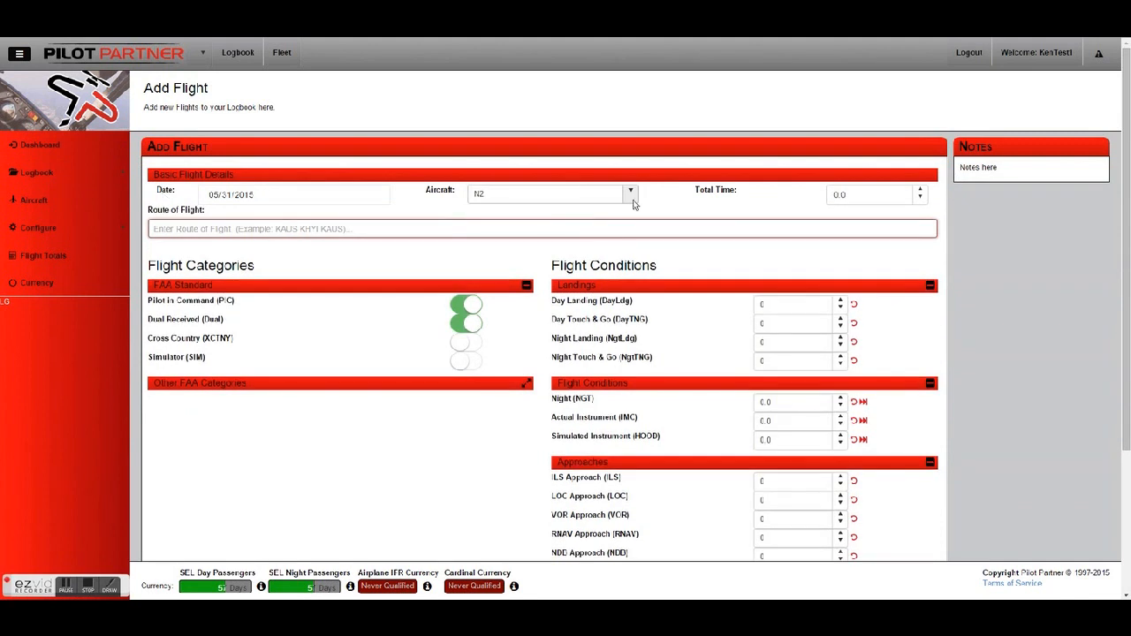
{"action": "left_click", "coordinate": [633, 198]}
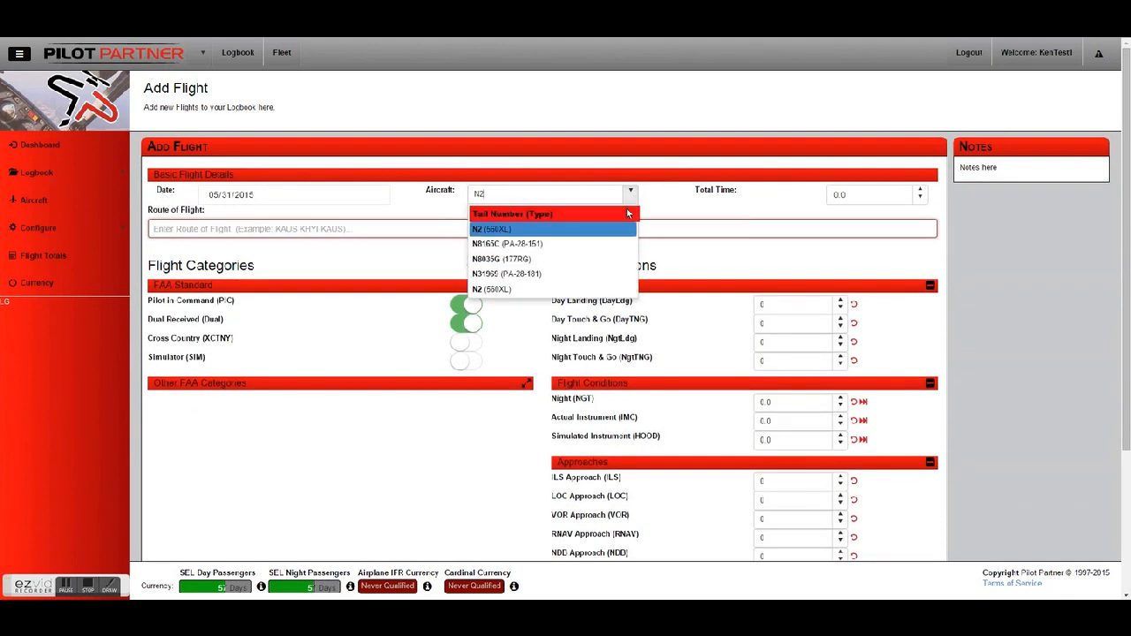
{"action": "left_click", "coordinate": [519, 260]}
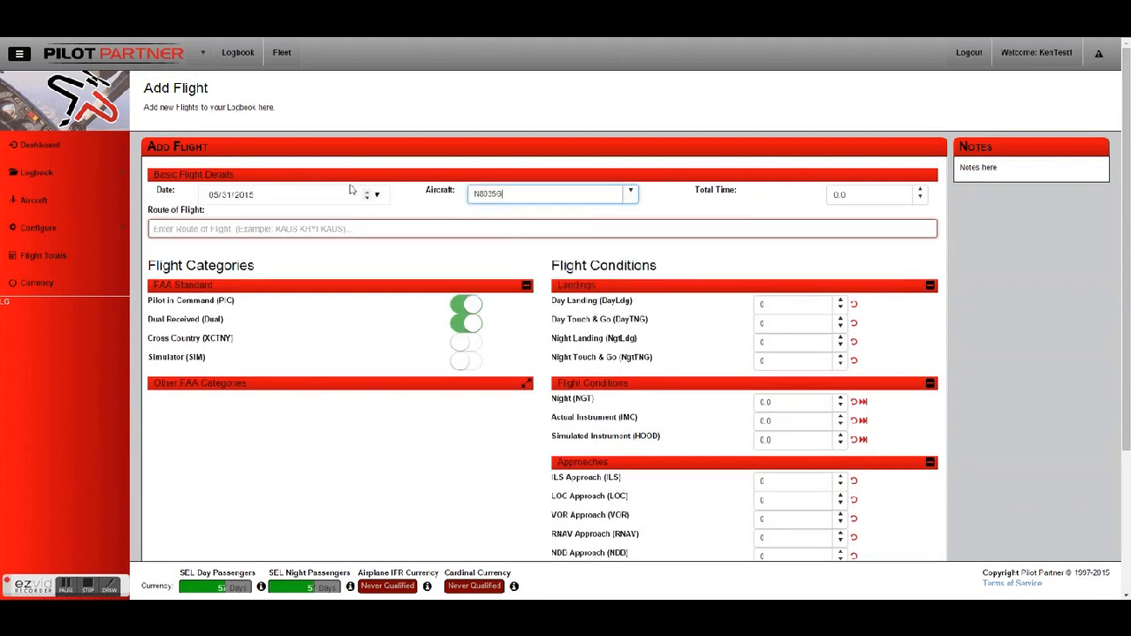
{"action": "left_click", "coordinate": [375, 195]}
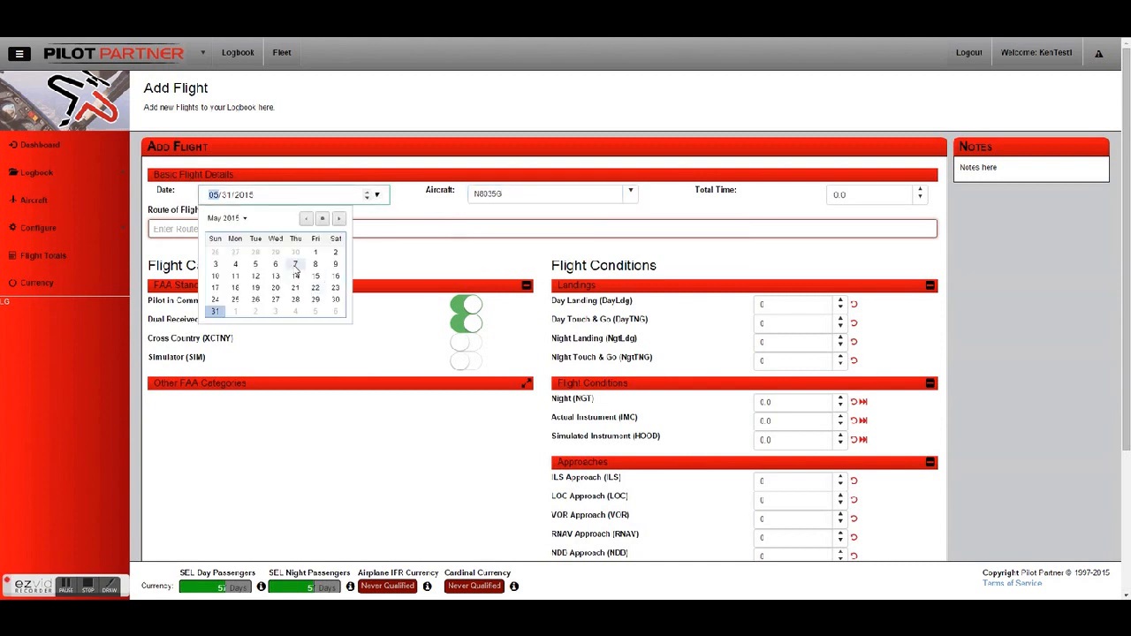
{"action": "left_click", "coordinate": [255, 264]}
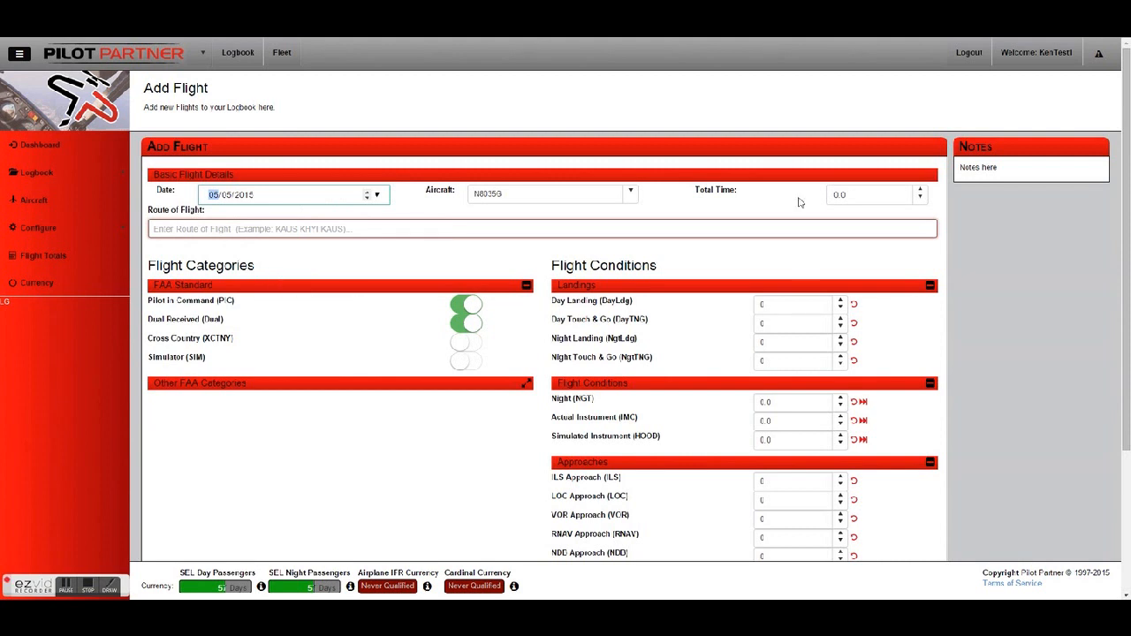
- Set the flight's total time to 3.5 and enter the route of flight as KAUS, T74, KAUS
{"action": "left_click", "coordinate": [881, 196]}
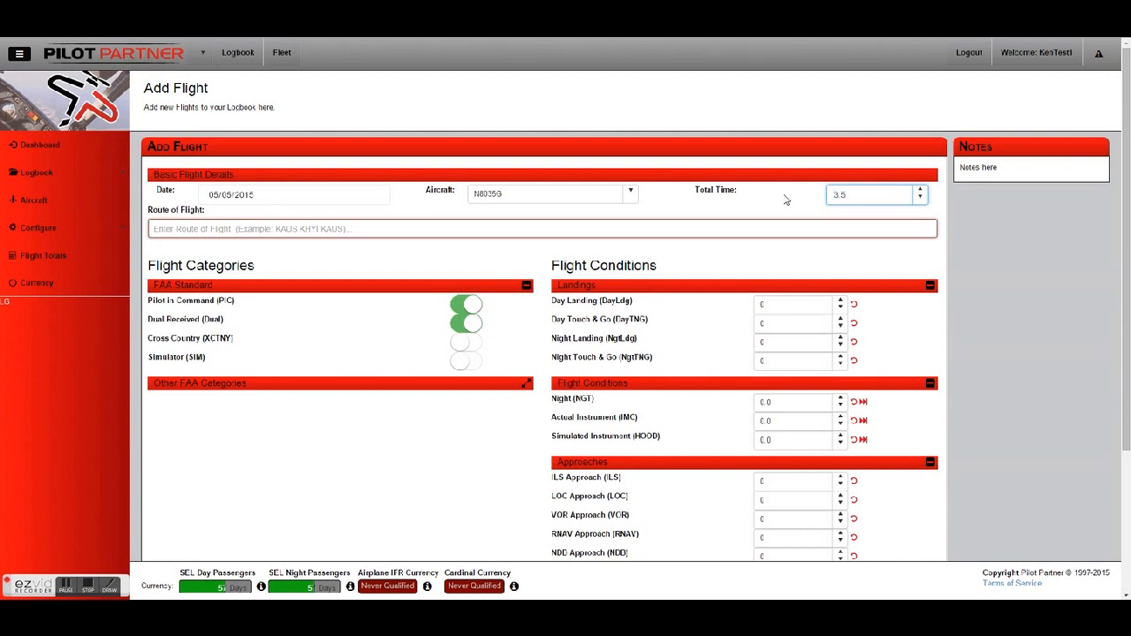
{"action": "left_click", "coordinate": [645, 228]}
{"action": "type", "text": "KAUS"}
{"action": "key", "text": "Return"}
{"action": "type", "text": "1/4"}
{"action": "key", "text": "Return"}
{"action": "type", "text": "K"}
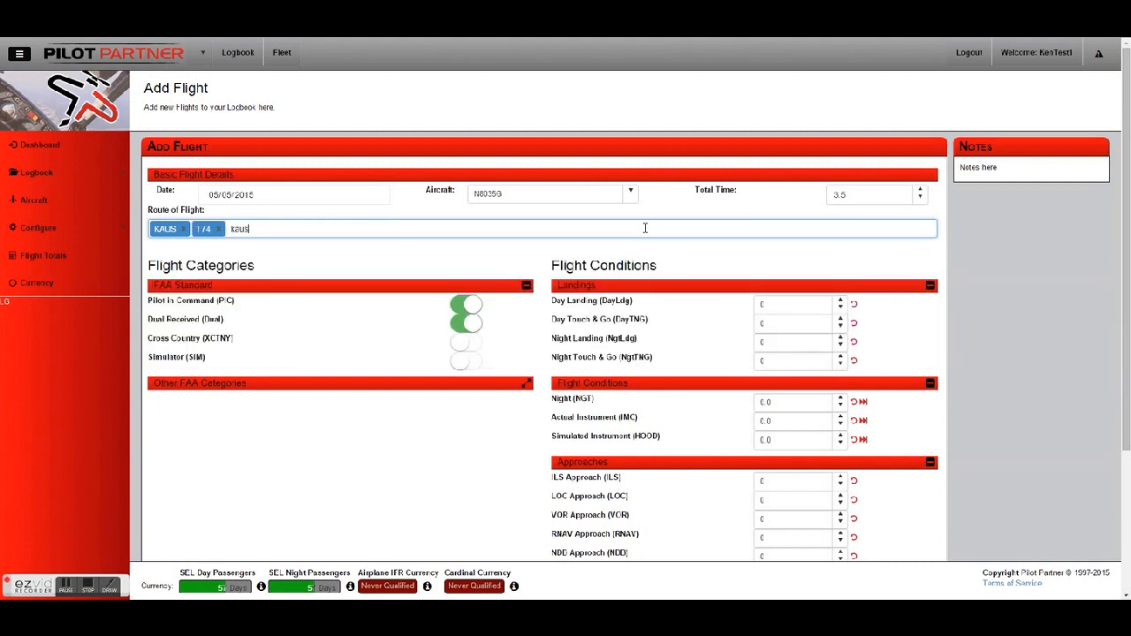
{"action": "key", "text": "Tab"}
- Leave Pilot in Command as the only enabled flight category, record 3 day landings, and save the flight
{"action": "left_click", "coordinate": [464, 304]}
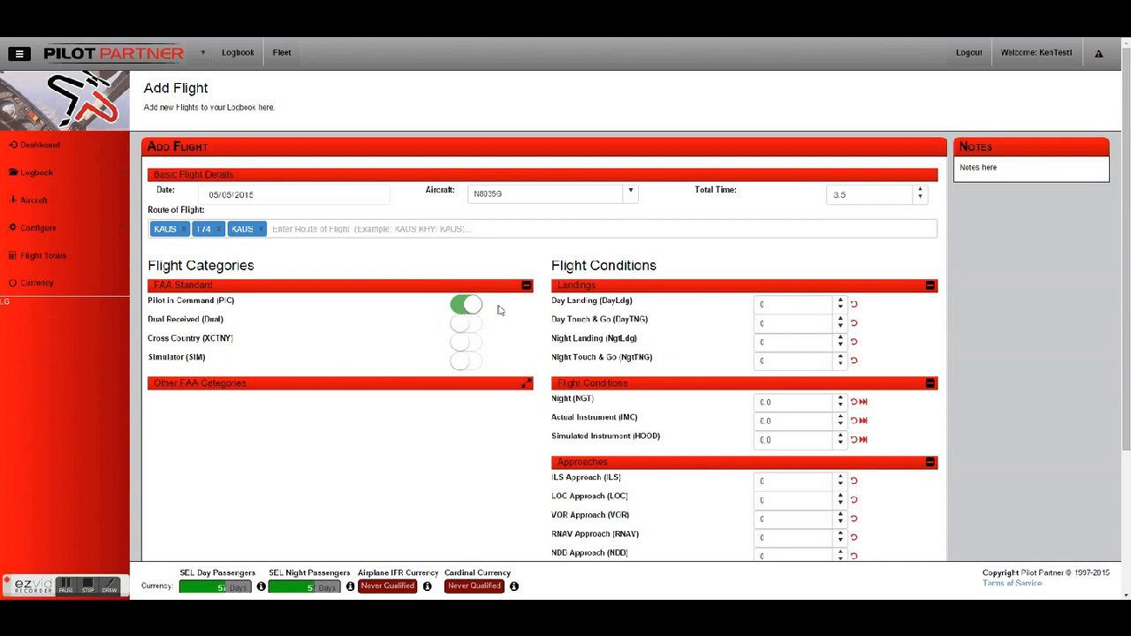
{"action": "left_click", "coordinate": [841, 302]}
{"action": "left_click", "coordinate": [841, 301]}
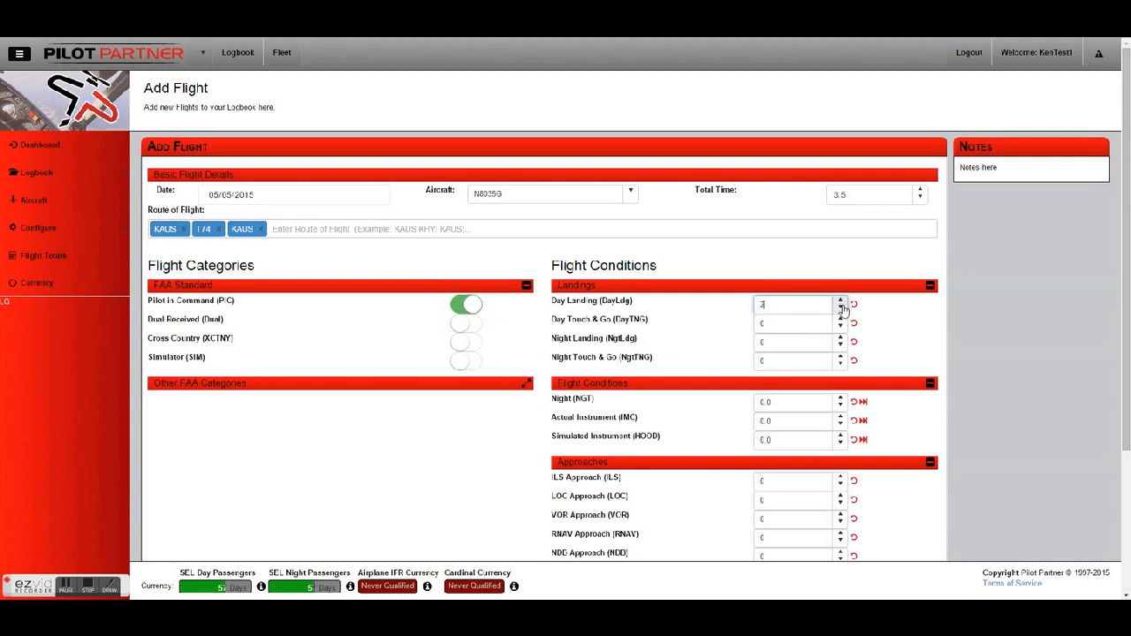
{"action": "left_click", "coordinate": [841, 302]}
{"action": "scroll", "coordinate": [872, 378], "scroll_direction": "down", "scroll_amount": 2}
{"action": "left_click", "coordinate": [926, 550]}
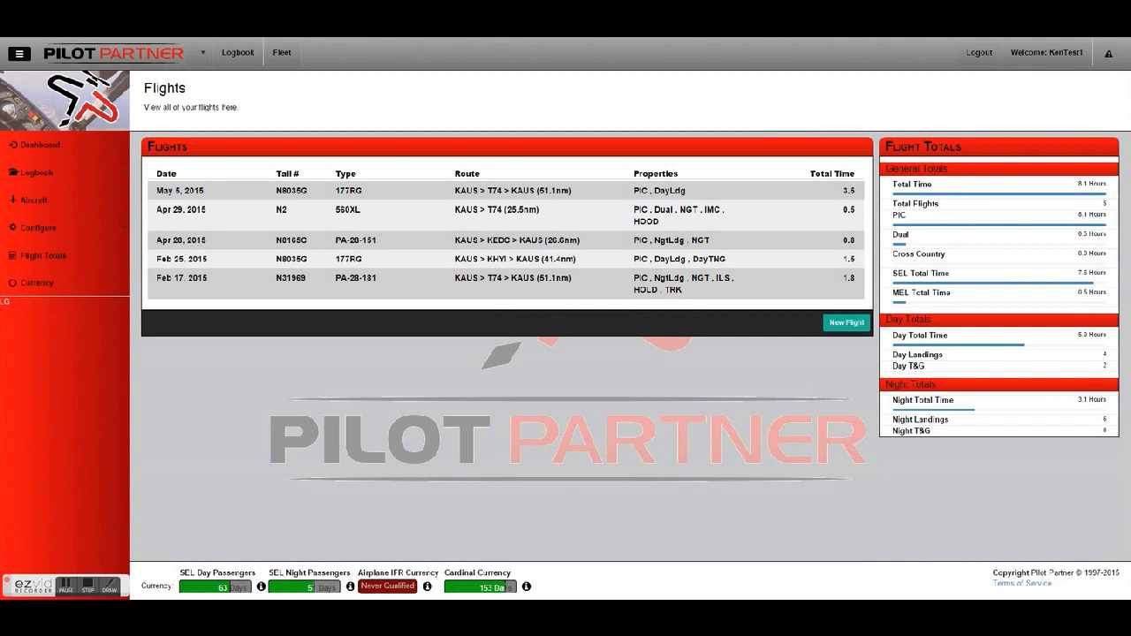
- Review the Cardinal Currency details, checking its expiration, days remaining and the PIC hours in the flight history, and close them
{"action": "left_click", "coordinate": [525, 587]}
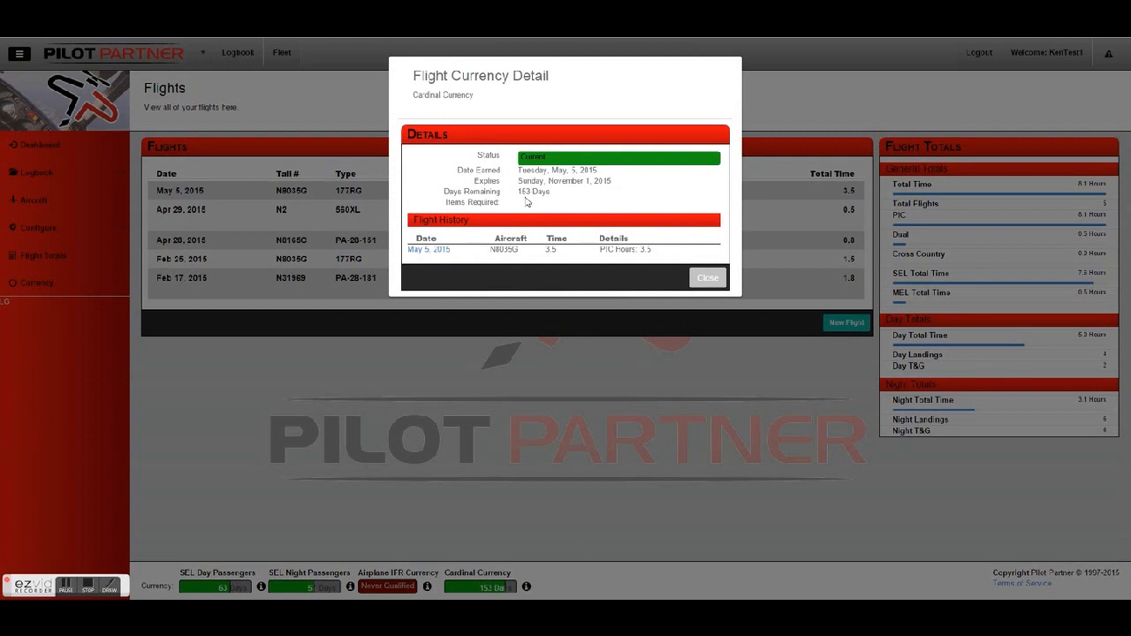
{"action": "left_click_drag", "start_coordinate": [517, 190], "coordinate": [539, 193]}
{"action": "left_click", "coordinate": [550, 174]}
{"action": "left_click_drag", "start_coordinate": [641, 251], "coordinate": [653, 251]}
{"action": "left_click", "coordinate": [624, 252]}
{"action": "left_click_drag", "start_coordinate": [601, 251], "coordinate": [636, 252]}
{"action": "left_click", "coordinate": [718, 279]}
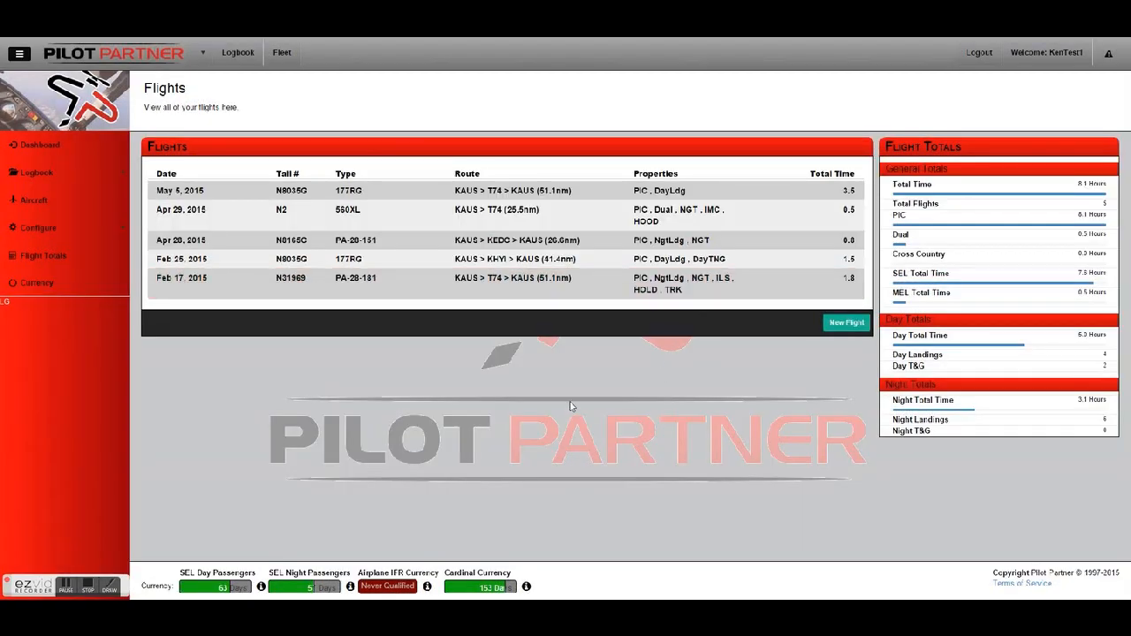